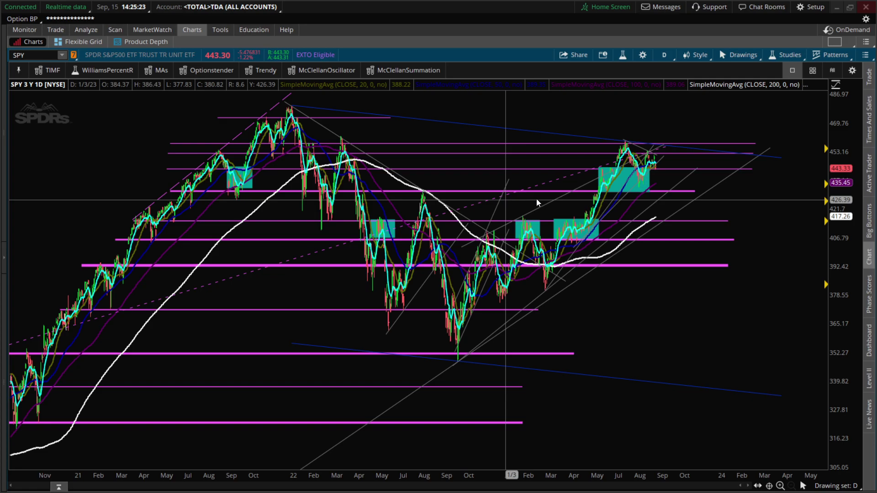
- Display the EW_D drawing set on the SPY daily chart around the recent price action
scroll(752, 194, "up", 3)
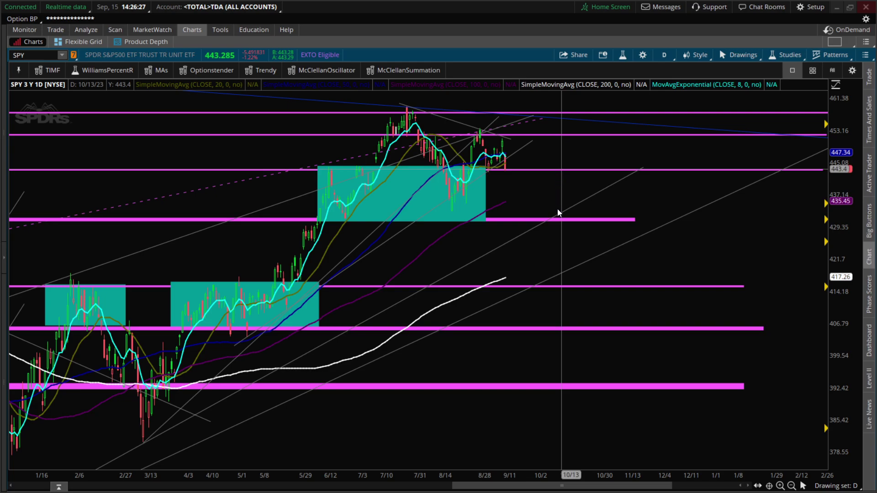
mouse_move(557, 171)
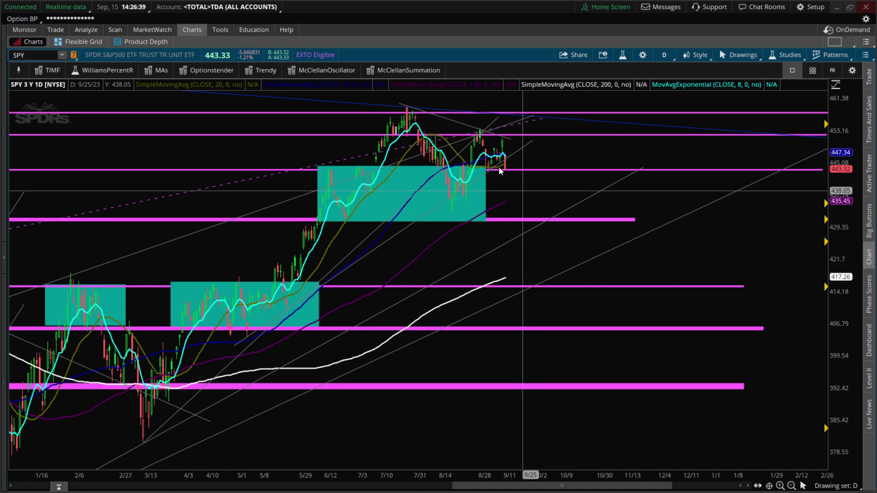
mouse_move(504, 171)
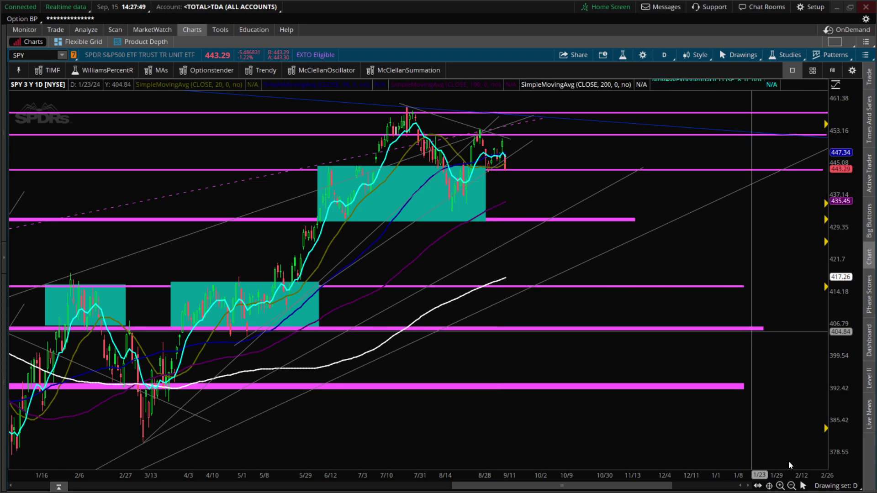
left_click(843, 485)
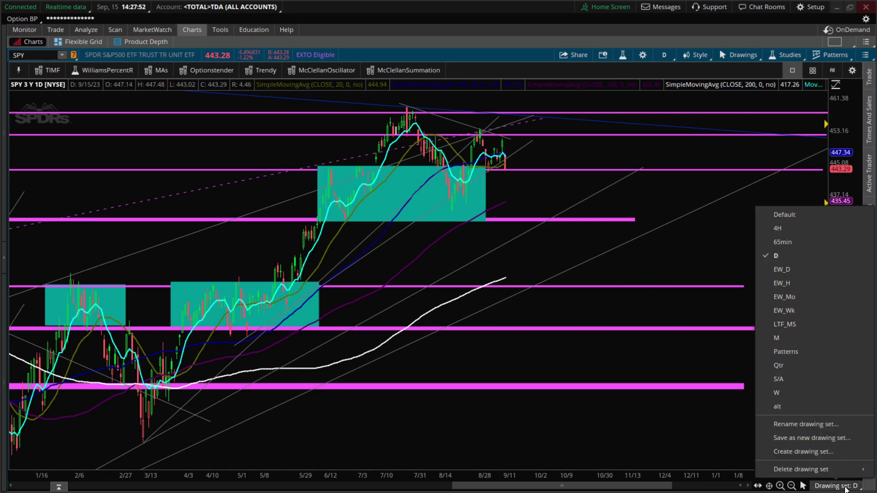
left_click(796, 273)
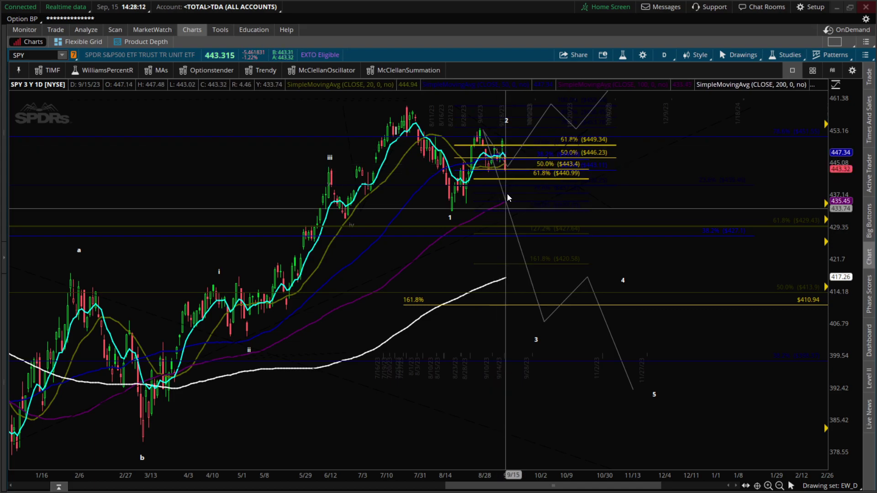
- Switch the SPY chart to the 180 D : 65m time frame and display the 65min drawing set
left_click(544, 306)
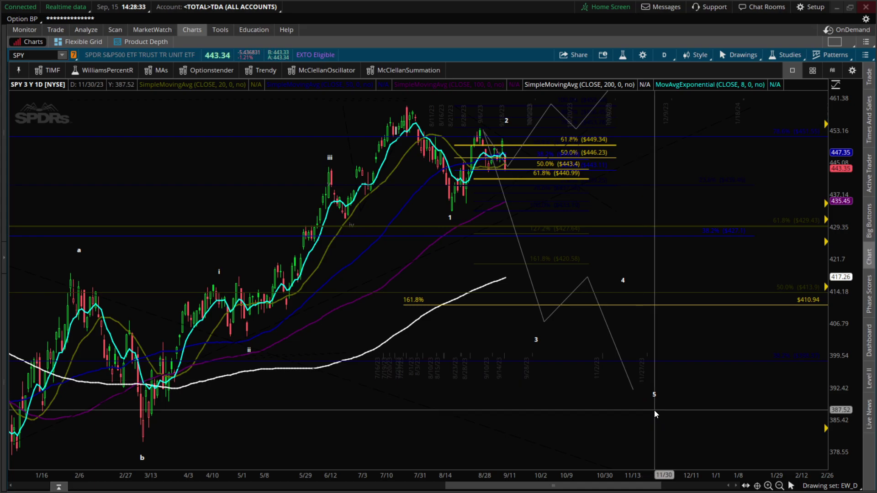
left_click(779, 486)
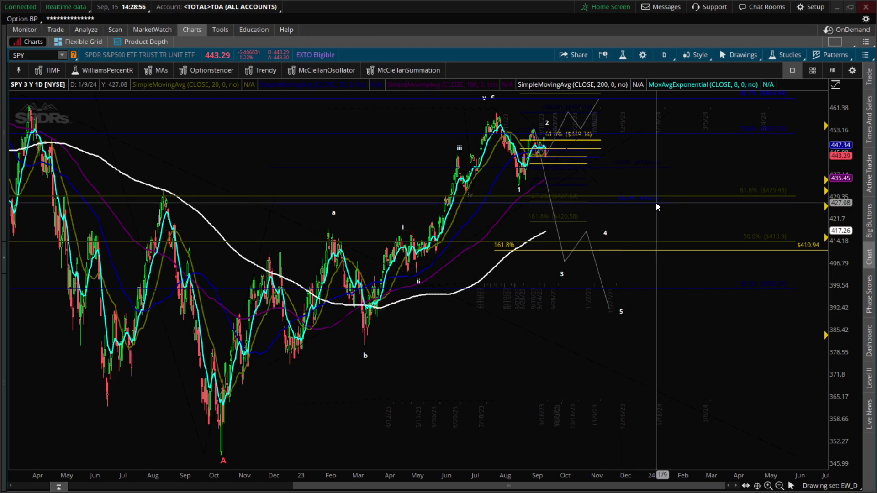
mouse_move(655, 207)
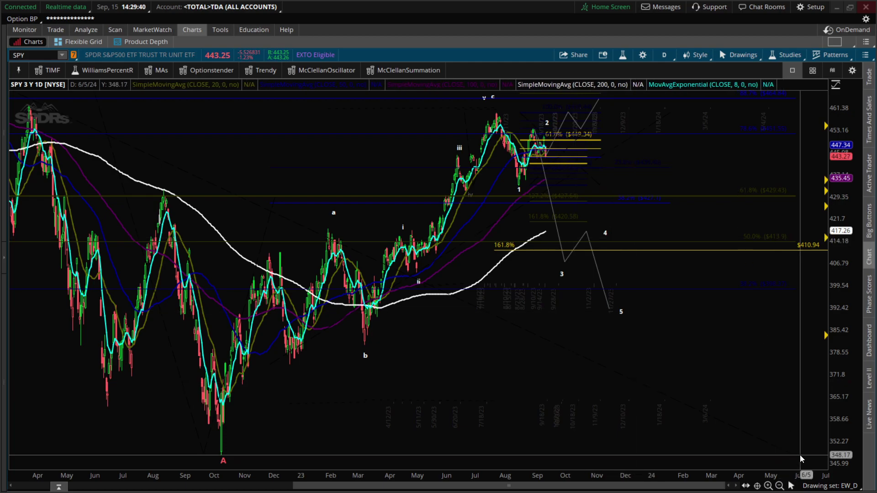
left_click(665, 55)
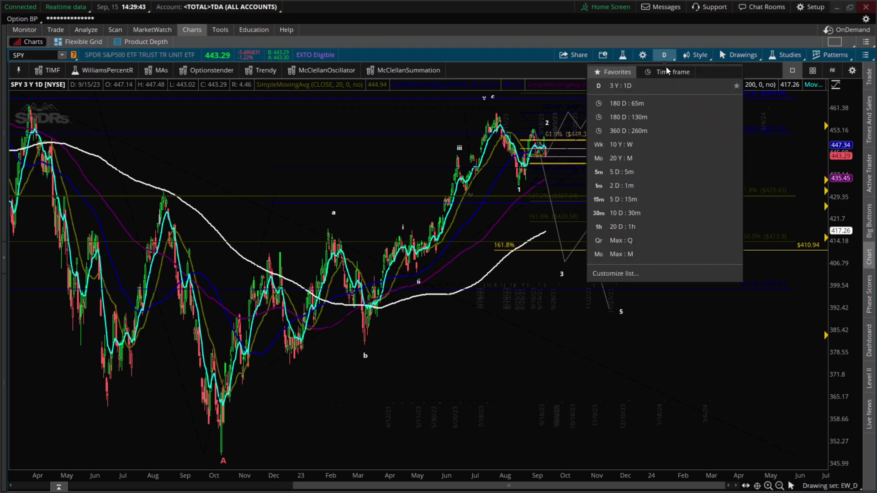
left_click(656, 104)
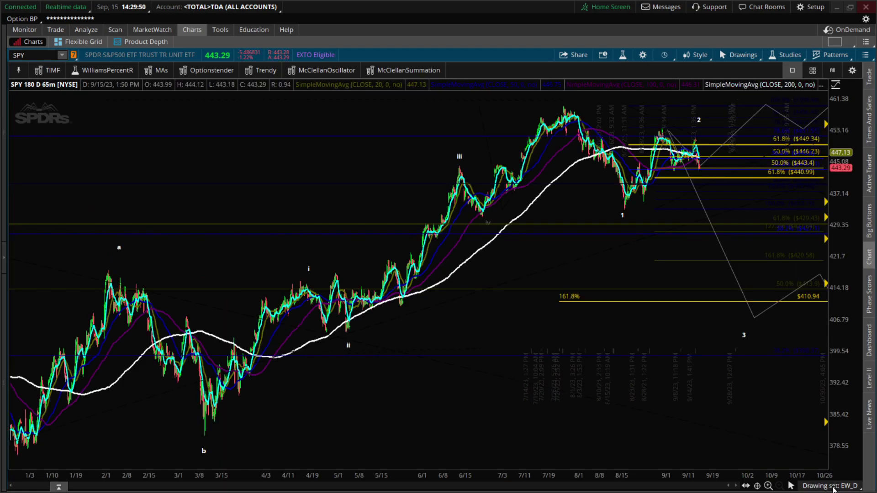
left_click(832, 486)
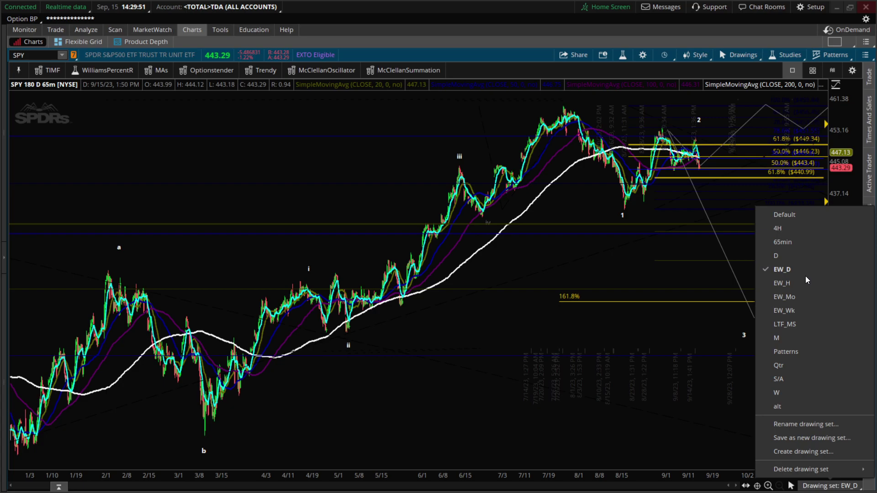
left_click(789, 246)
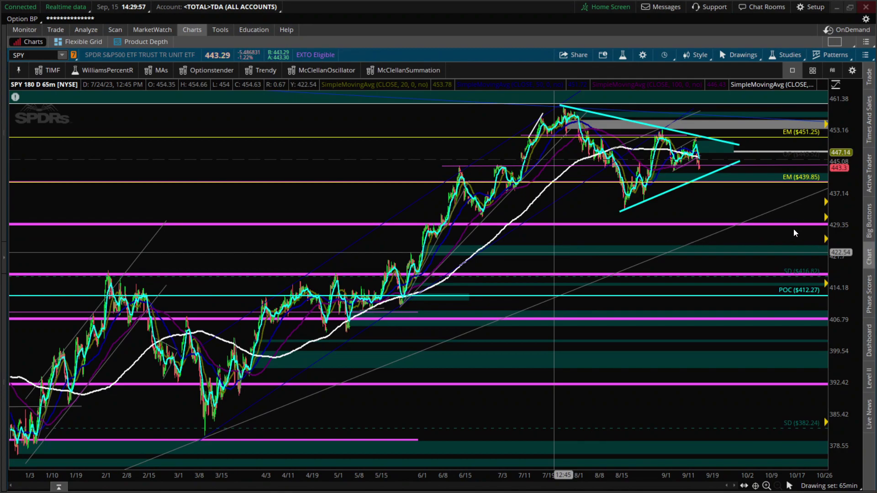
- Zoom in on the latest SPY candles between the converging cyan trendlines
scroll(793, 228, "up", 5)
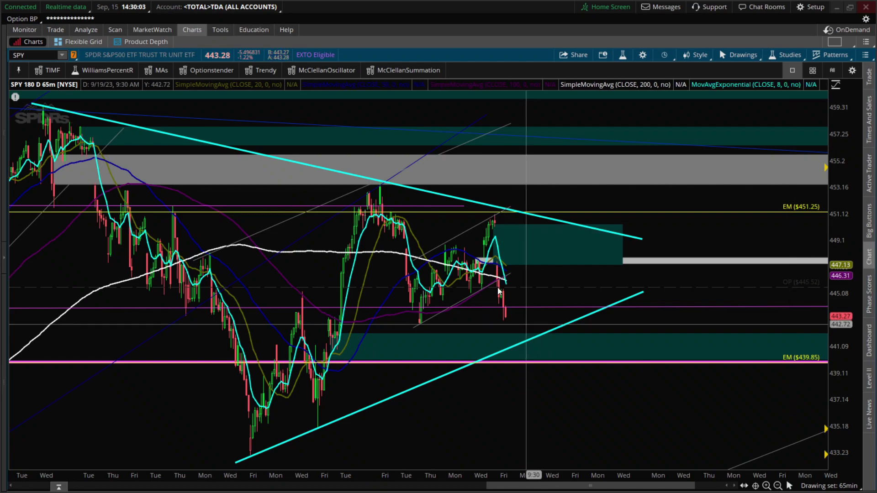
left_click(496, 235)
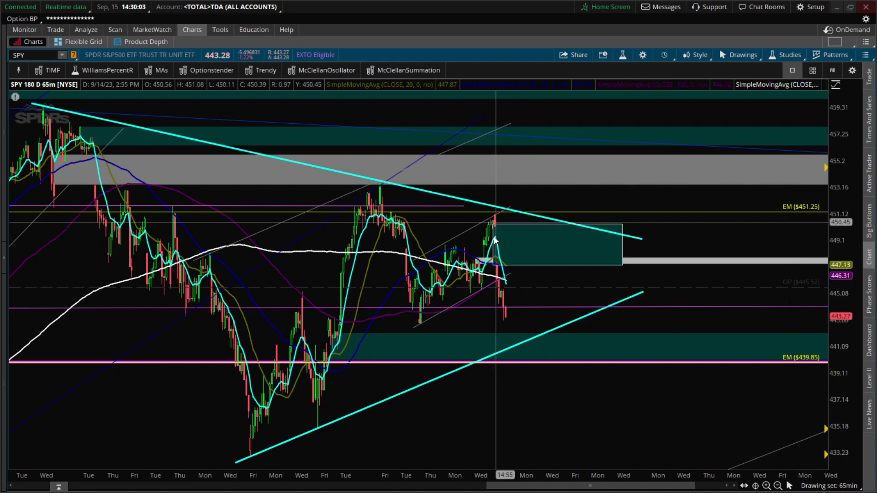
left_click(507, 317)
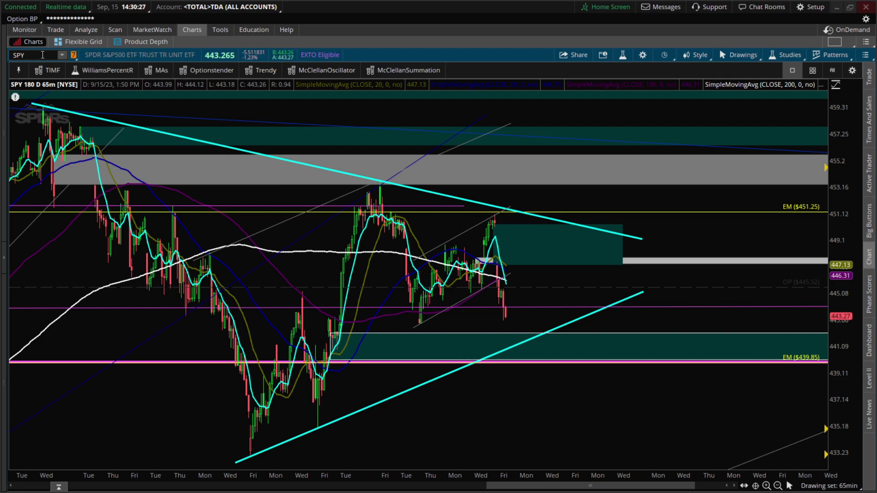
- Load the /ES futures chart and examine its latest candles against the weekly levels
left_click(42, 55)
type("/ES")
key("Return")
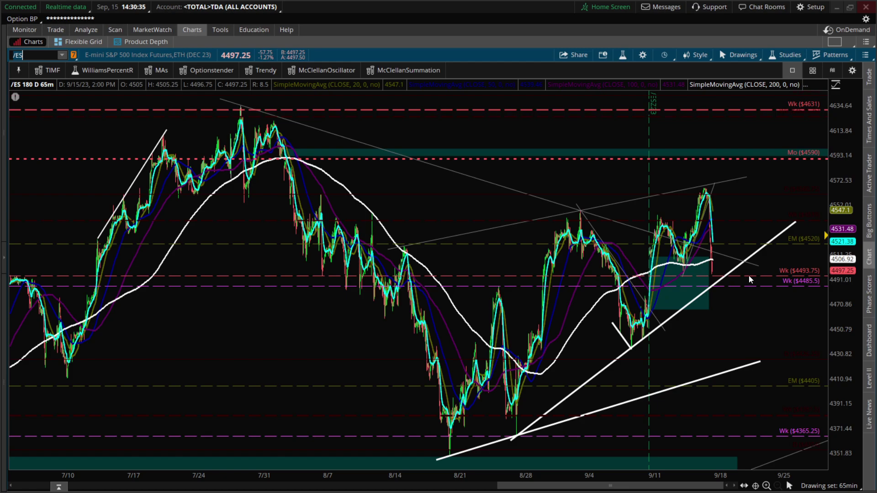
scroll(749, 276, "up", 5)
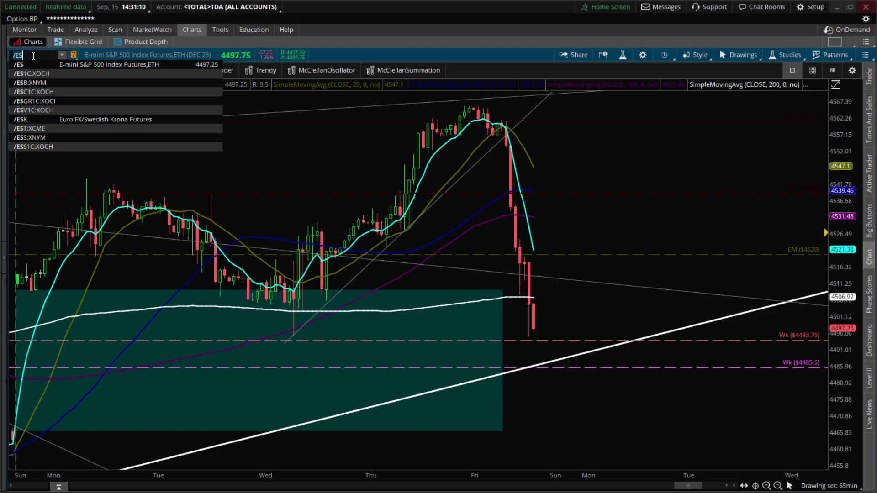
- Return the chart to SPY, inspect the zones around the latest candles, and display the EW_H drawing set
type("SPY")
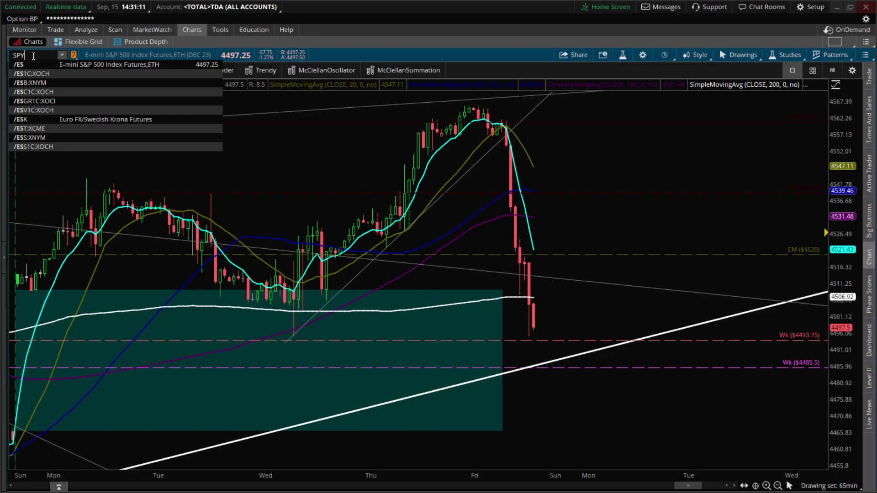
key("Return")
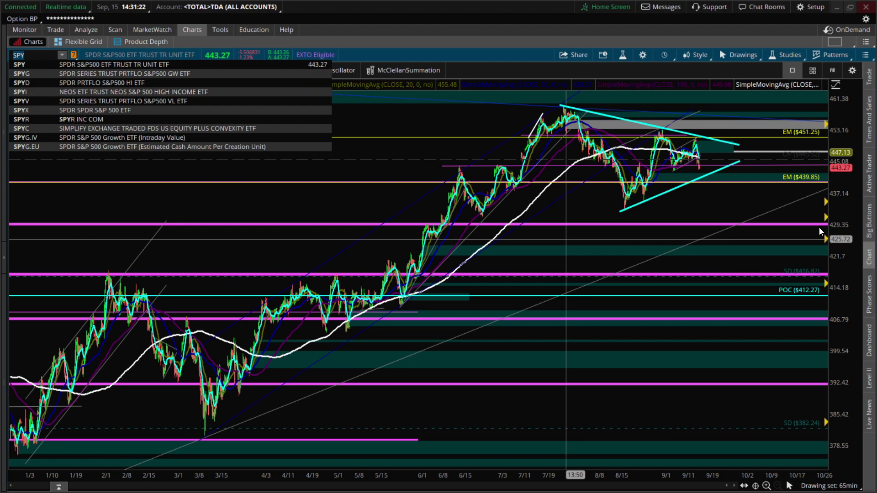
key("Return")
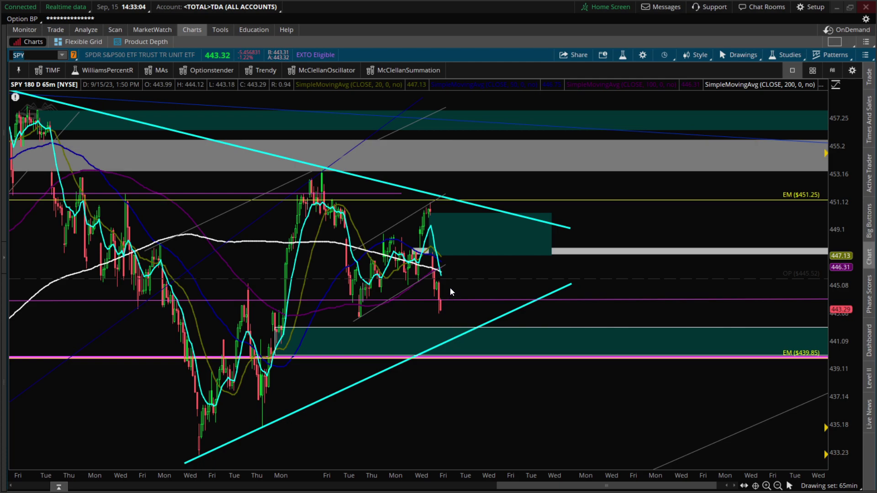
left_click(459, 256)
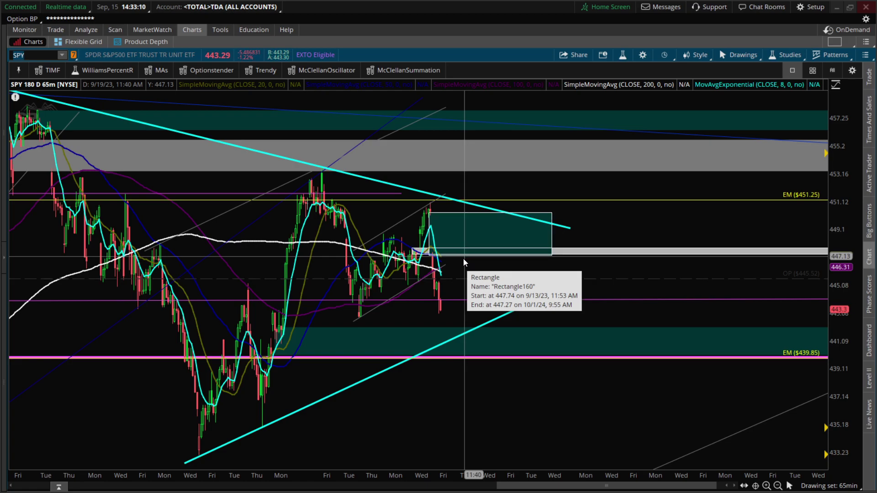
left_click(470, 265)
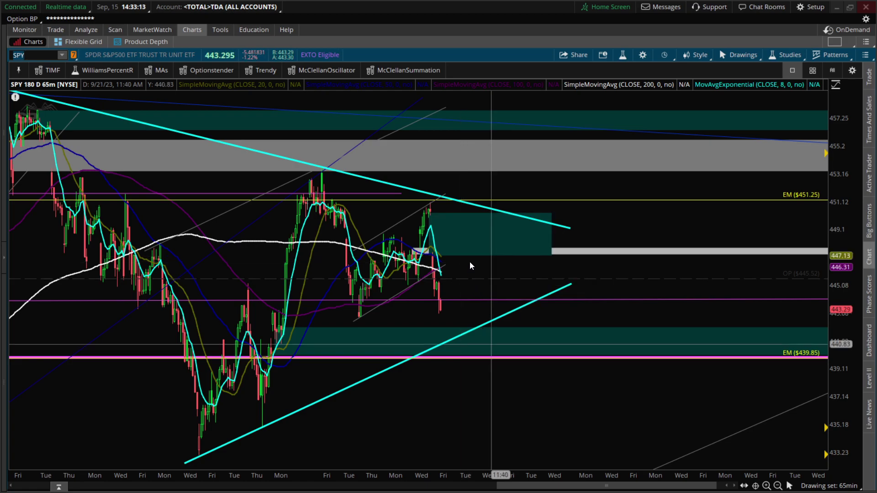
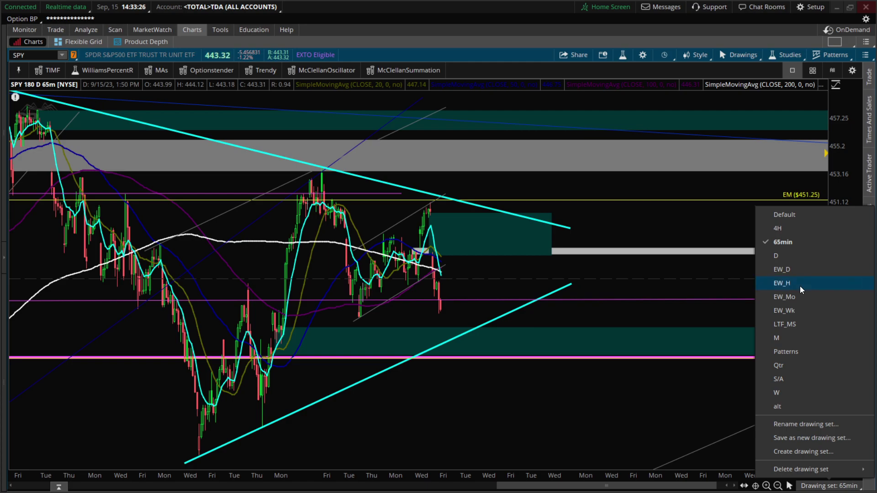
left_click(800, 287)
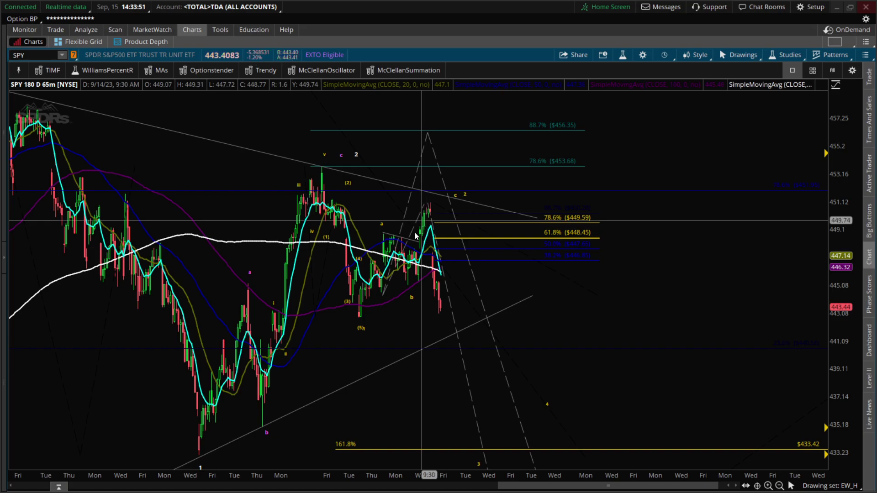
- Delete the dashed projection lines rising from the recent lows and the one falling from the 88.7% ($456.35) level
left_click(410, 201)
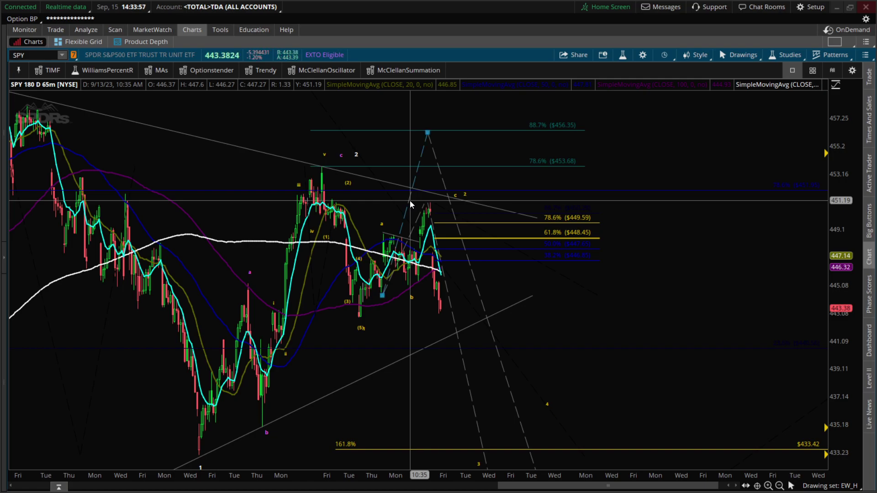
key("Delete")
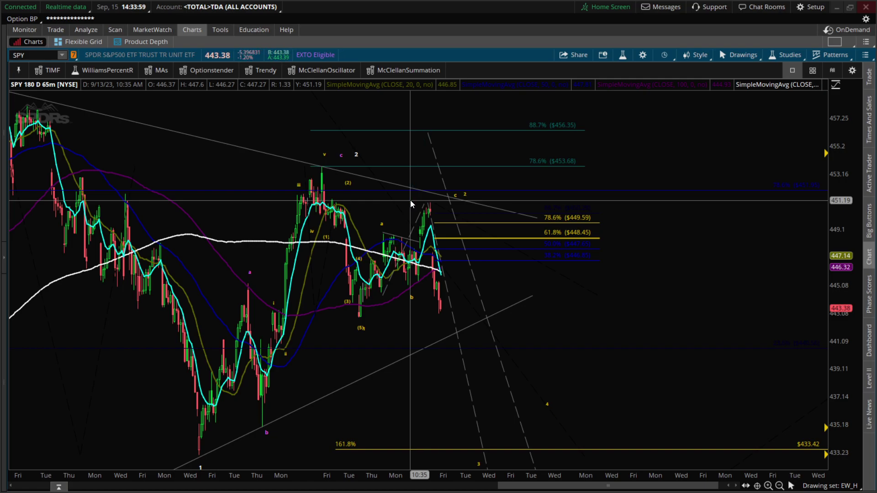
left_click(442, 180)
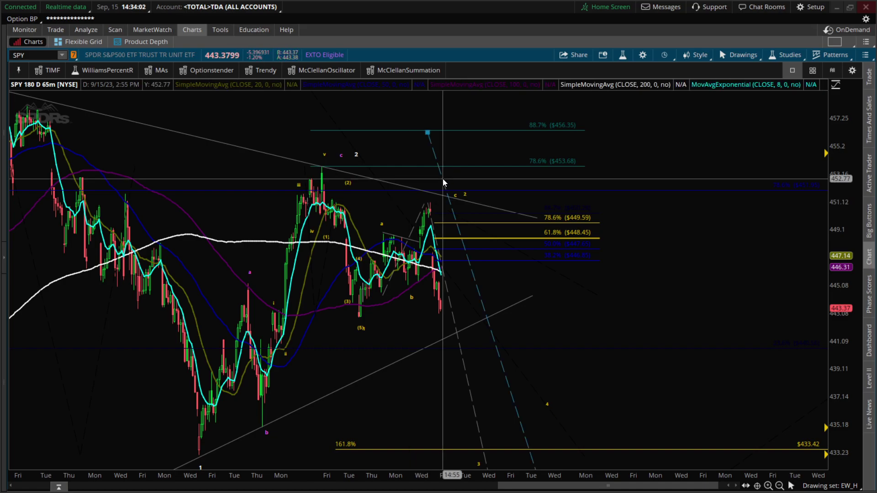
key("Delete")
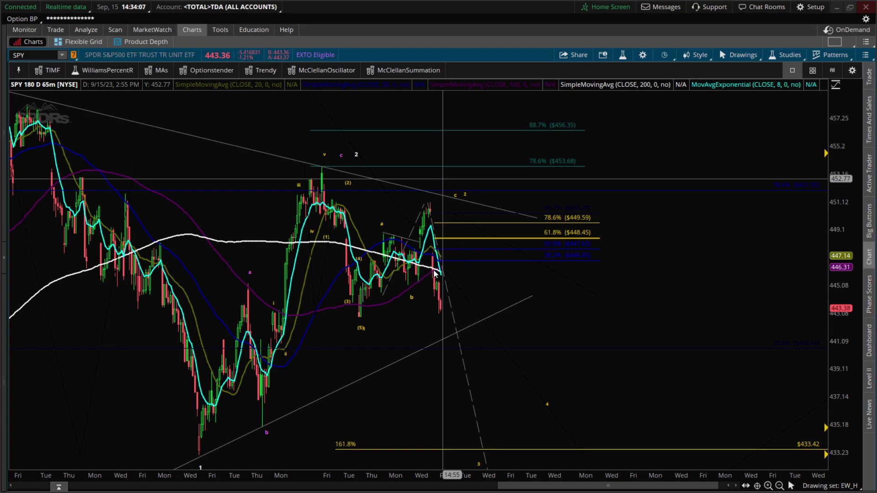
left_click(391, 273)
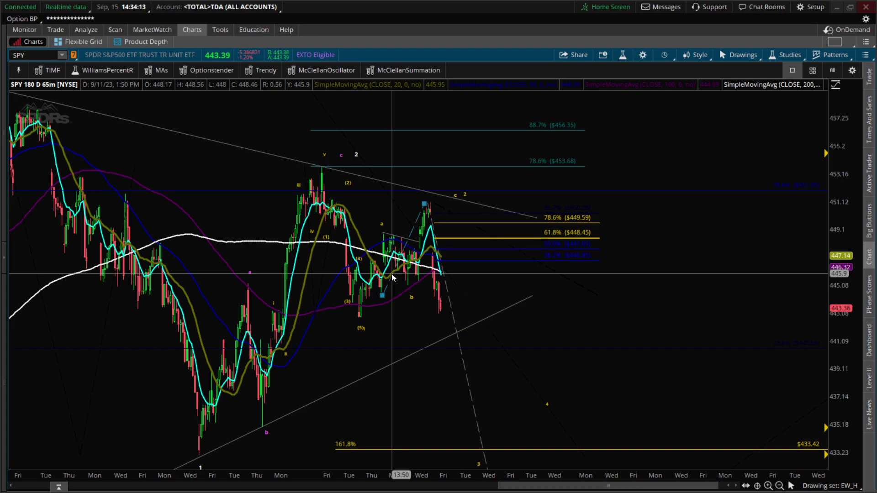
- Adjust the smaller Fibonacci retracement so 61.8% sits at $447.97, and delete the retracement with the 88.7% ($456.35) level
left_click(425, 236)
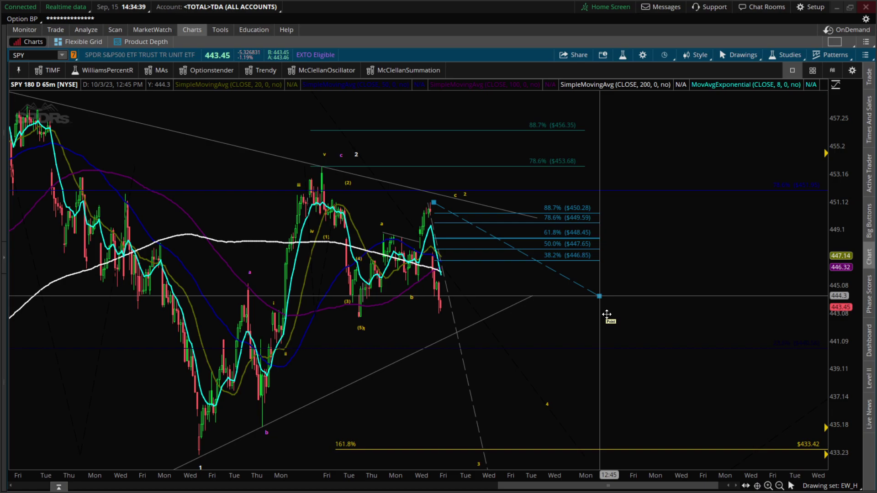
left_click_drag(607, 314, 606, 314)
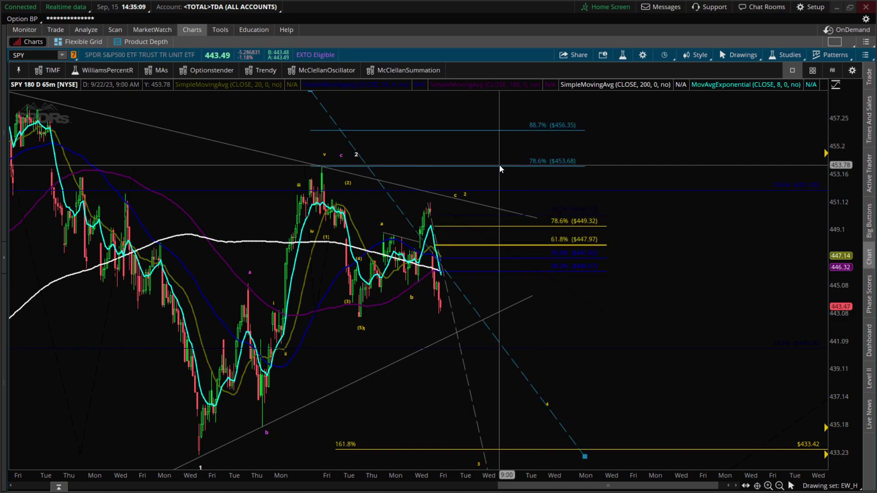
key("Delete")
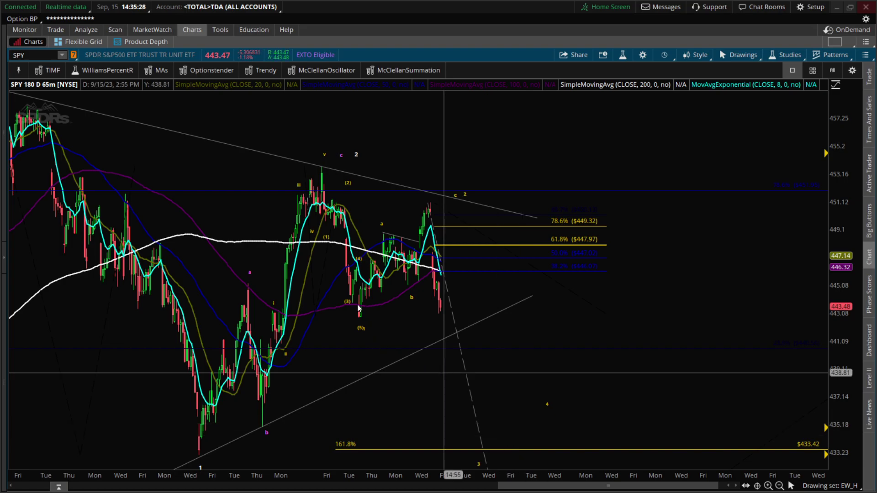
- Zoom out on the SPY 65-minute chart to examine the projected wave decline and its downside targets
left_click(779, 485)
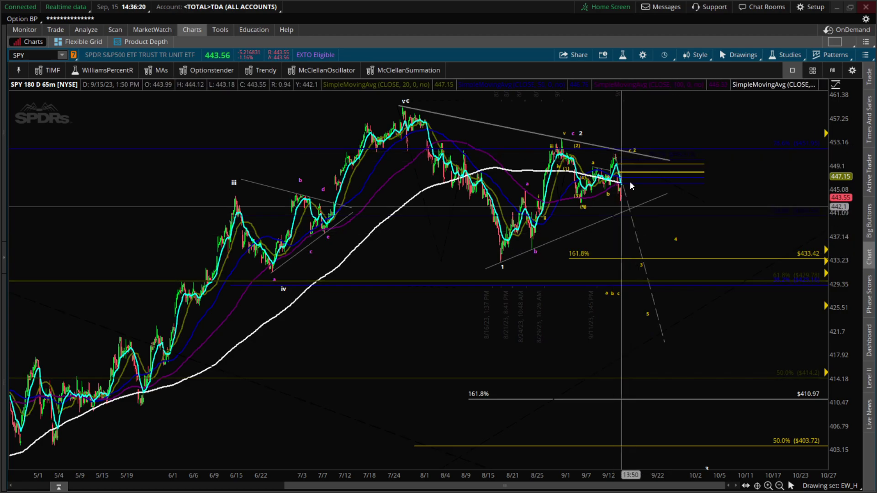
mouse_move(638, 171)
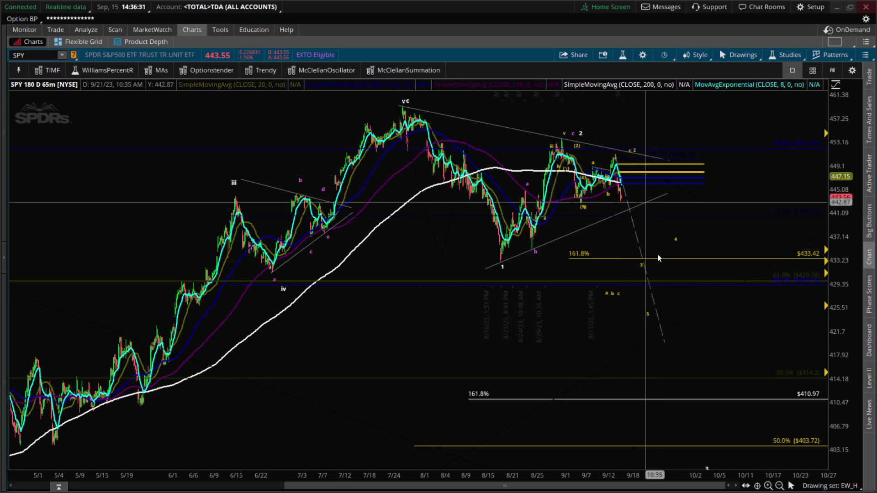
mouse_move(664, 261)
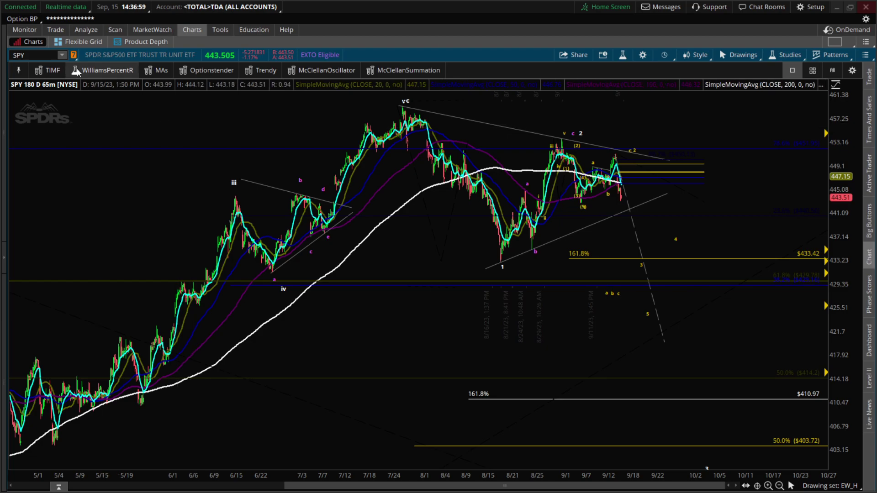
- Load the VIX chart and frame the price action from late May to mid-September
left_click(44, 55)
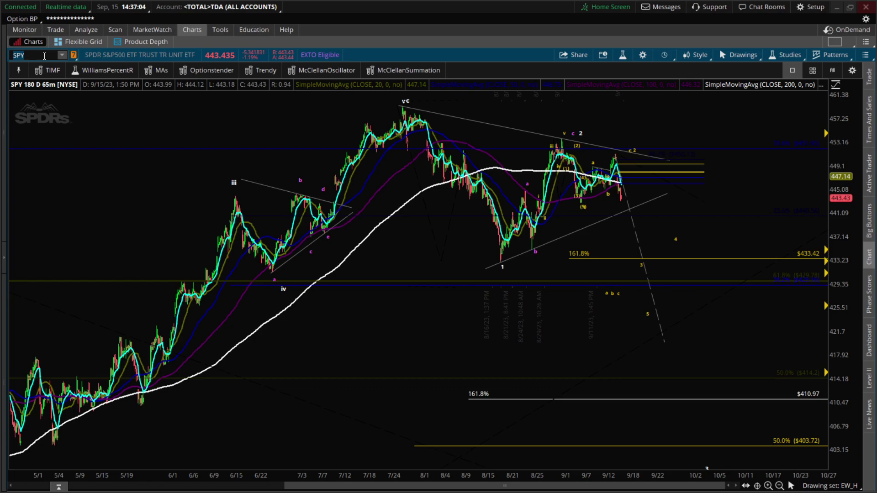
type("VIX")
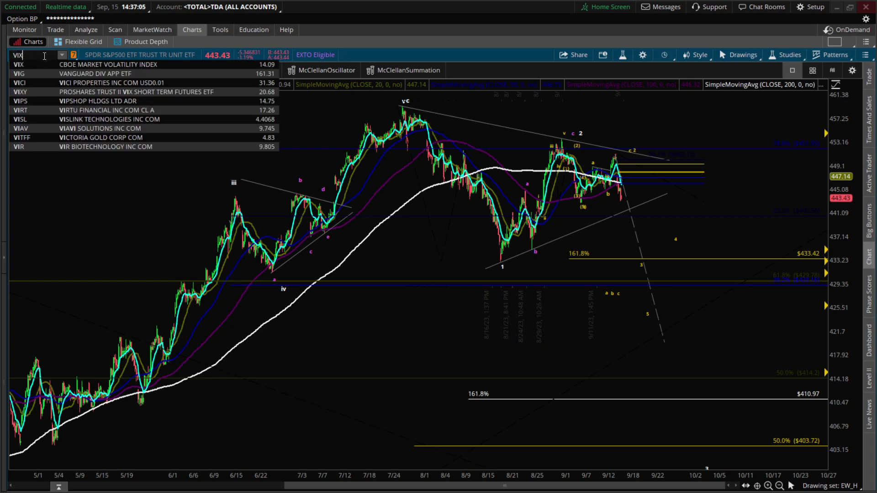
key("Return")
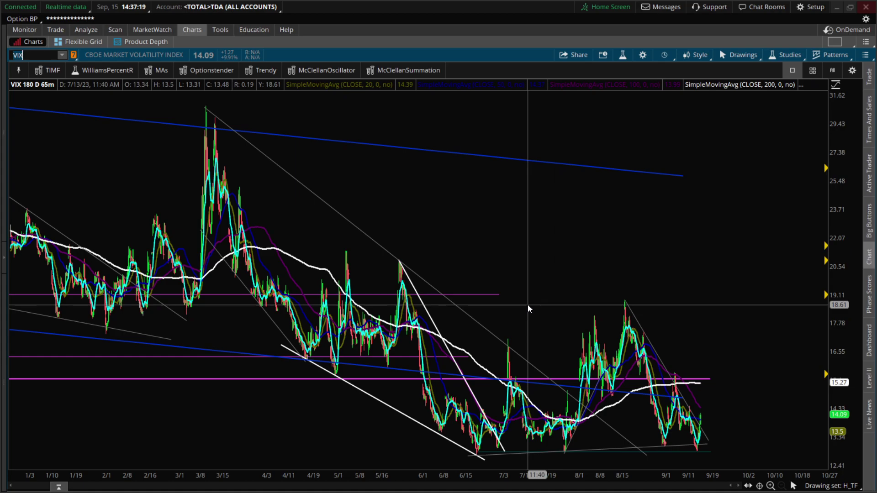
left_click_drag(540, 328, 757, 318)
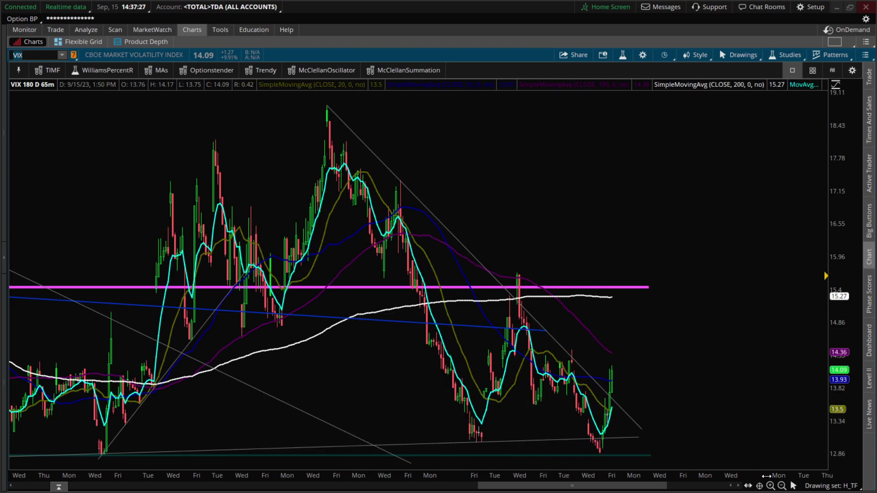
left_click(785, 487)
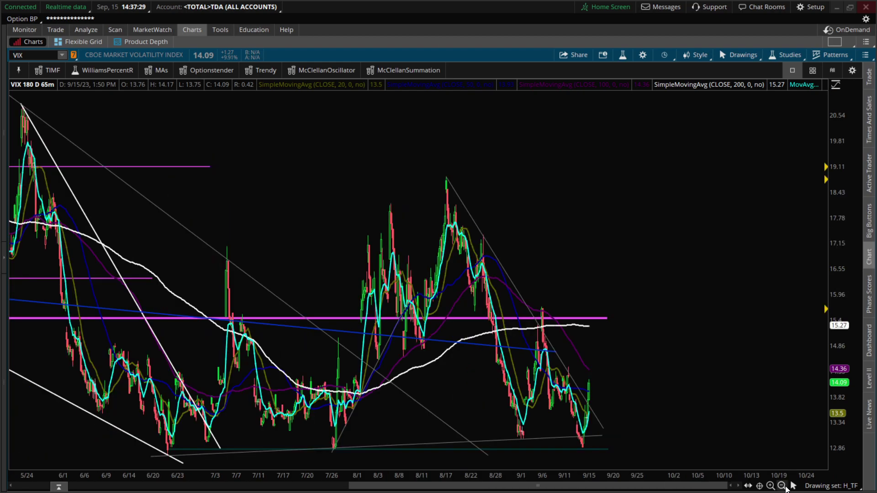